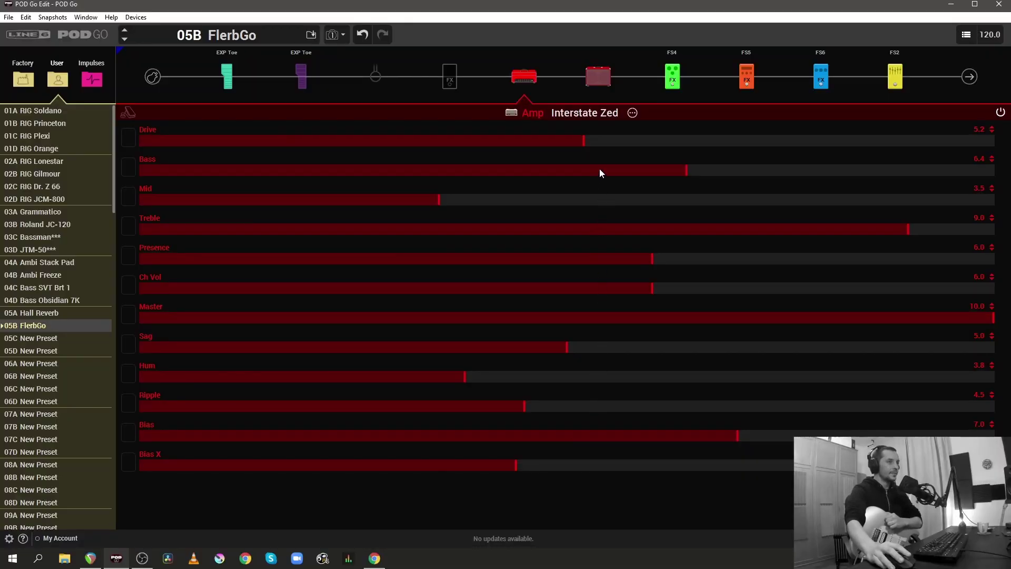
# View the 1x10 US Princess cab, then step to the FS4 Elephant Man delay block
pyautogui.click(598, 77)
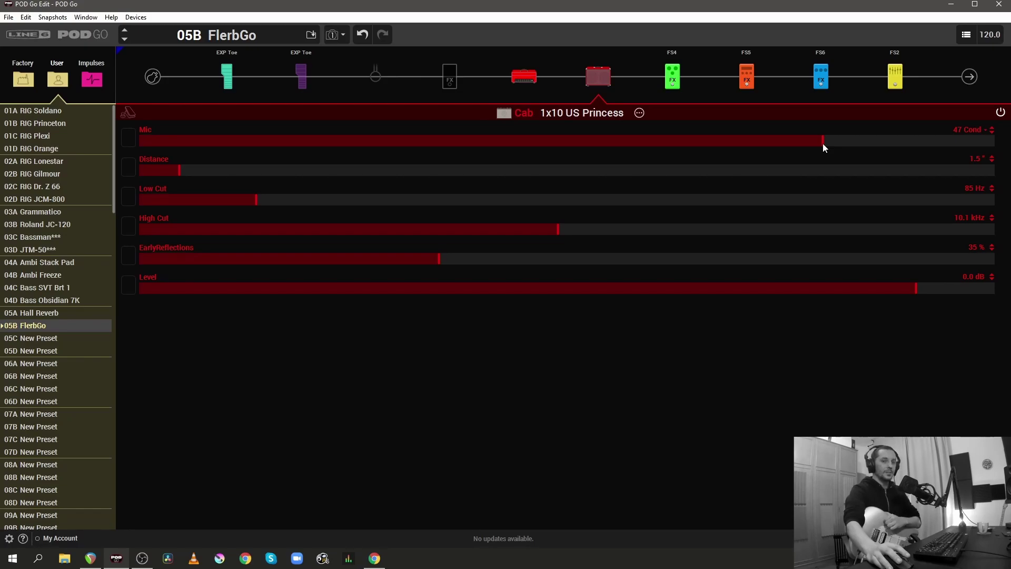
pyautogui.press('Right')
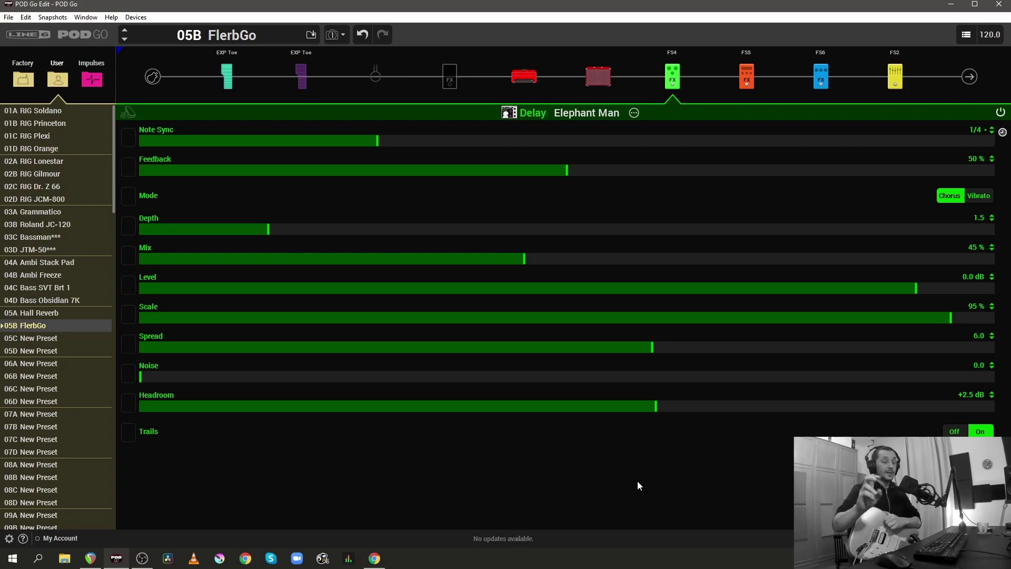
# Adjust the Elephant Man delay's Depth from 1.5 to 2.3
pyautogui.moveTo(269, 229); pyautogui.dragTo(302, 232)
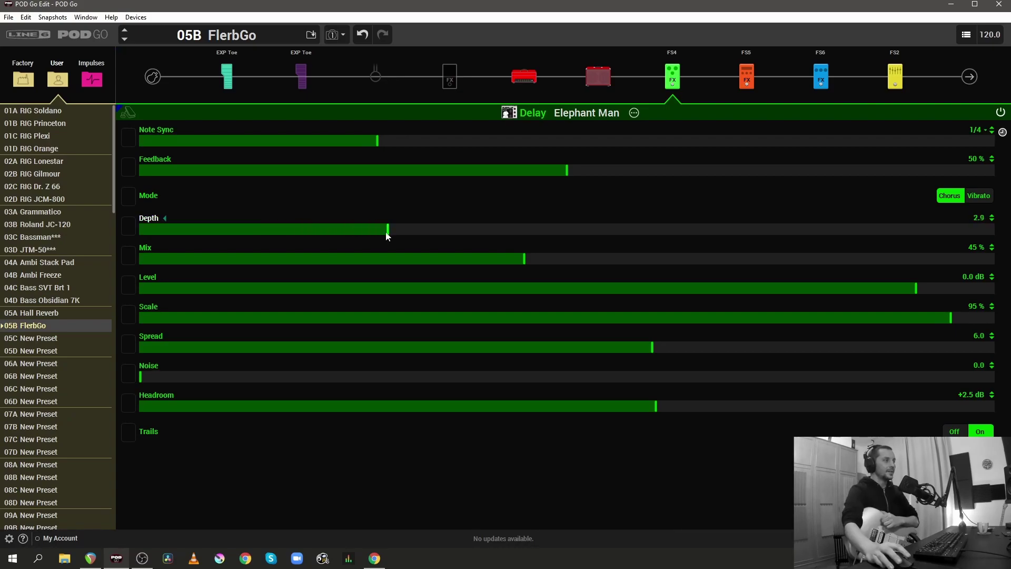
pyautogui.moveTo(396, 235); pyautogui.dragTo(319, 237)
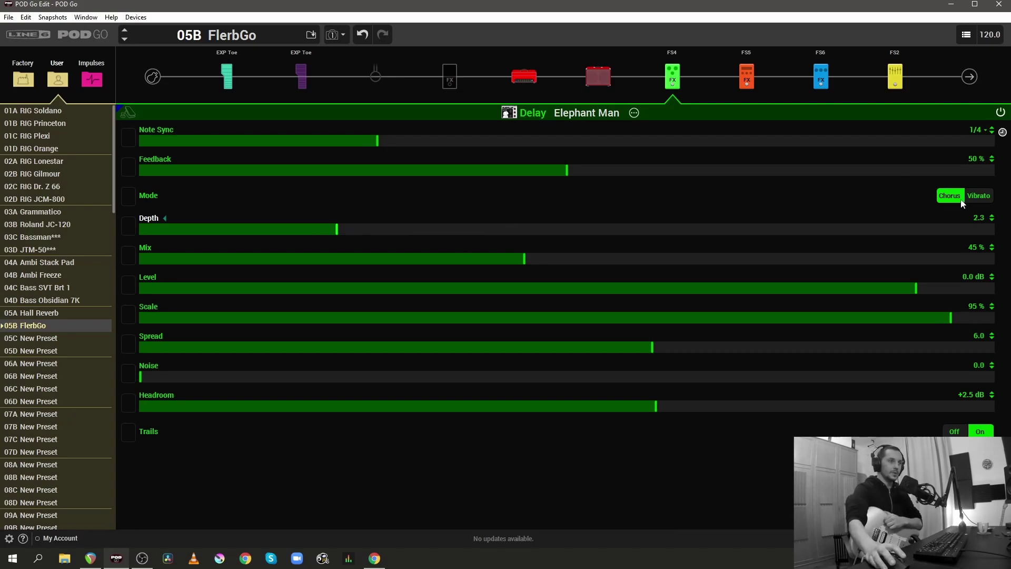
# Show the FS5 Dynamic Hall reverb's decay, predelay and room size settings
pyautogui.click(743, 79)
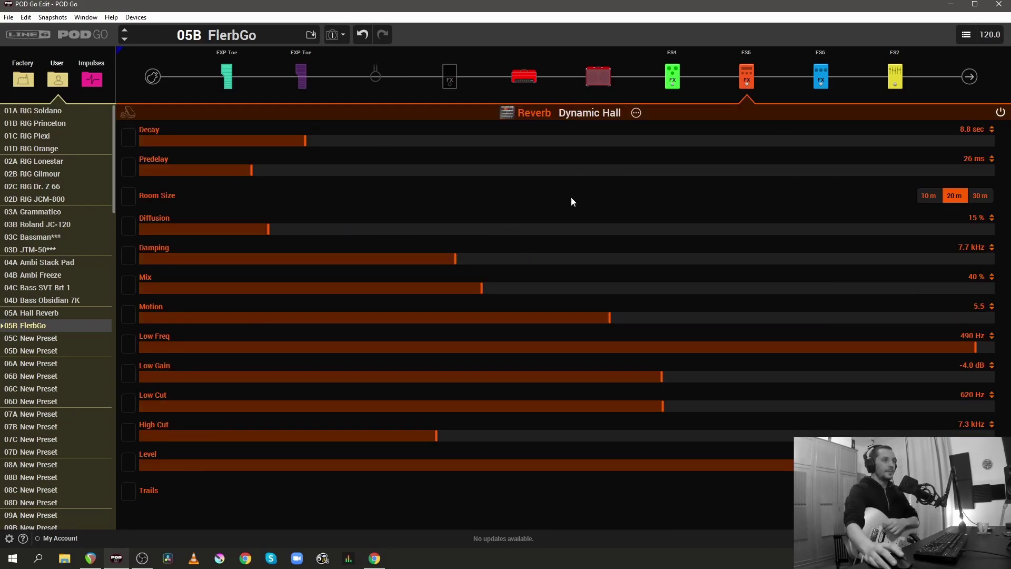